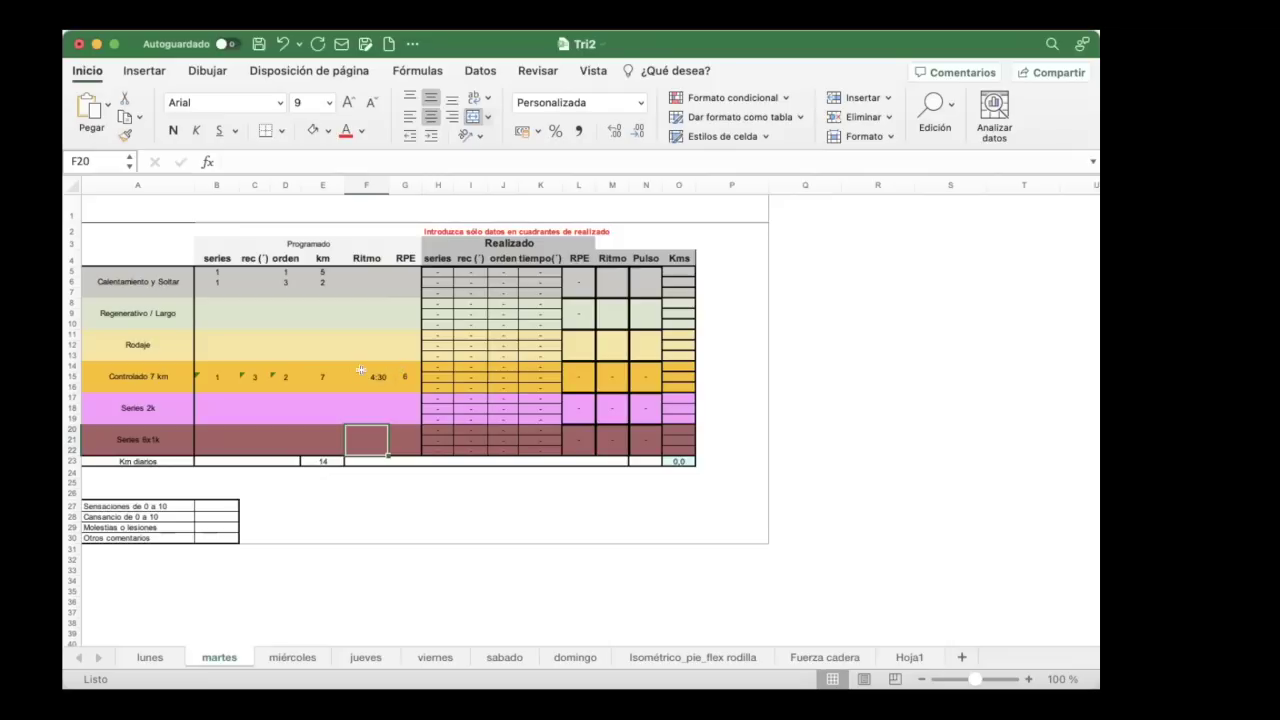
- Review the programmed training on the martes, miércoles, jueves and viernes sheets of the Tri2 workbook
left_click(290, 657)
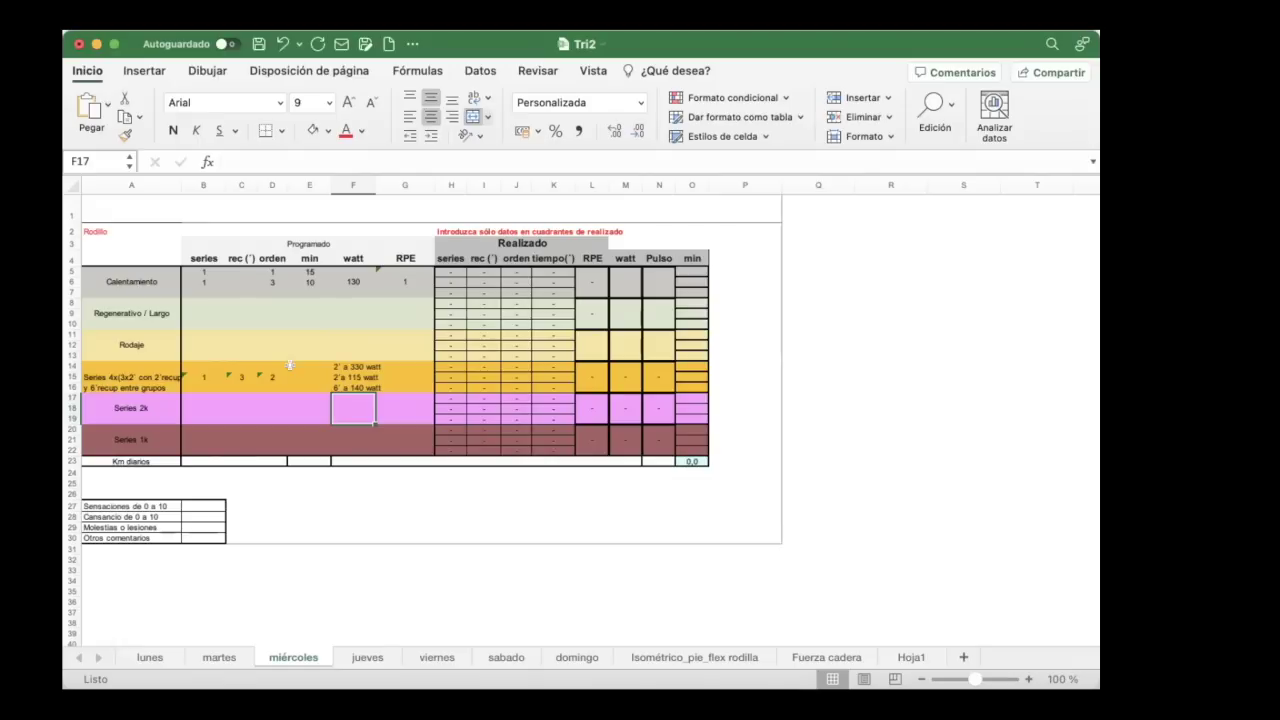
left_click(234, 655)
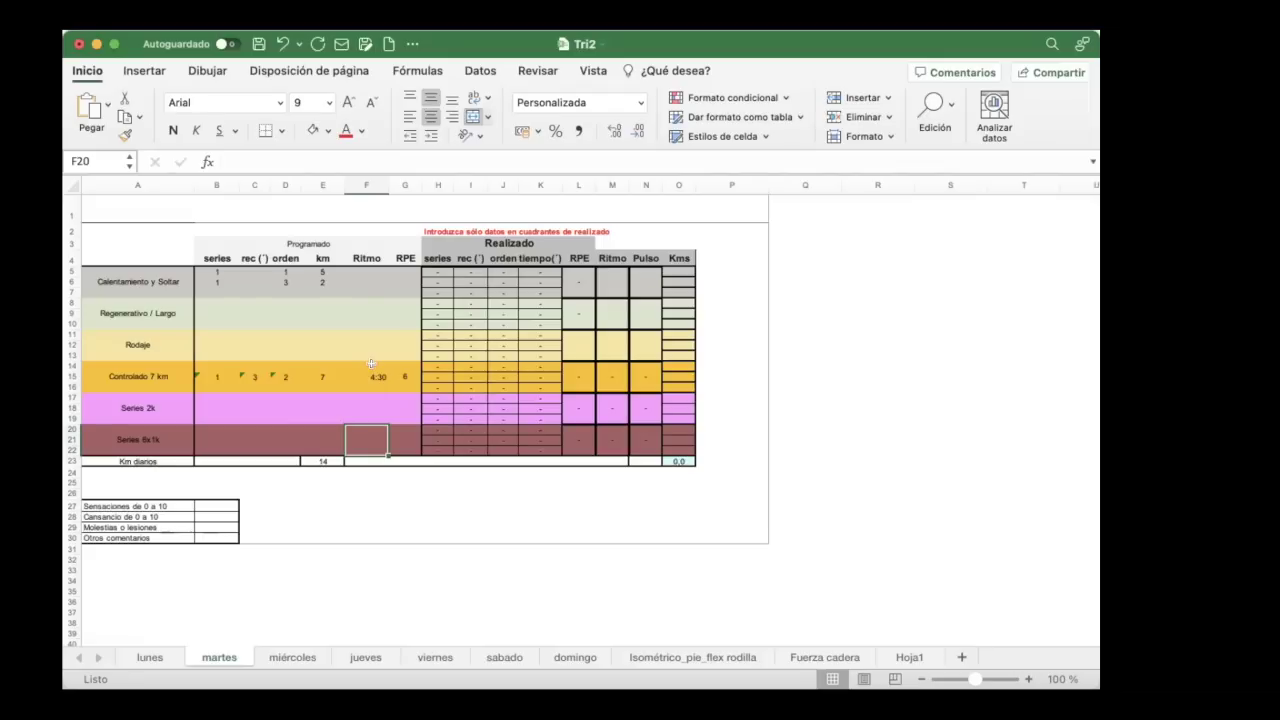
left_click(292, 657)
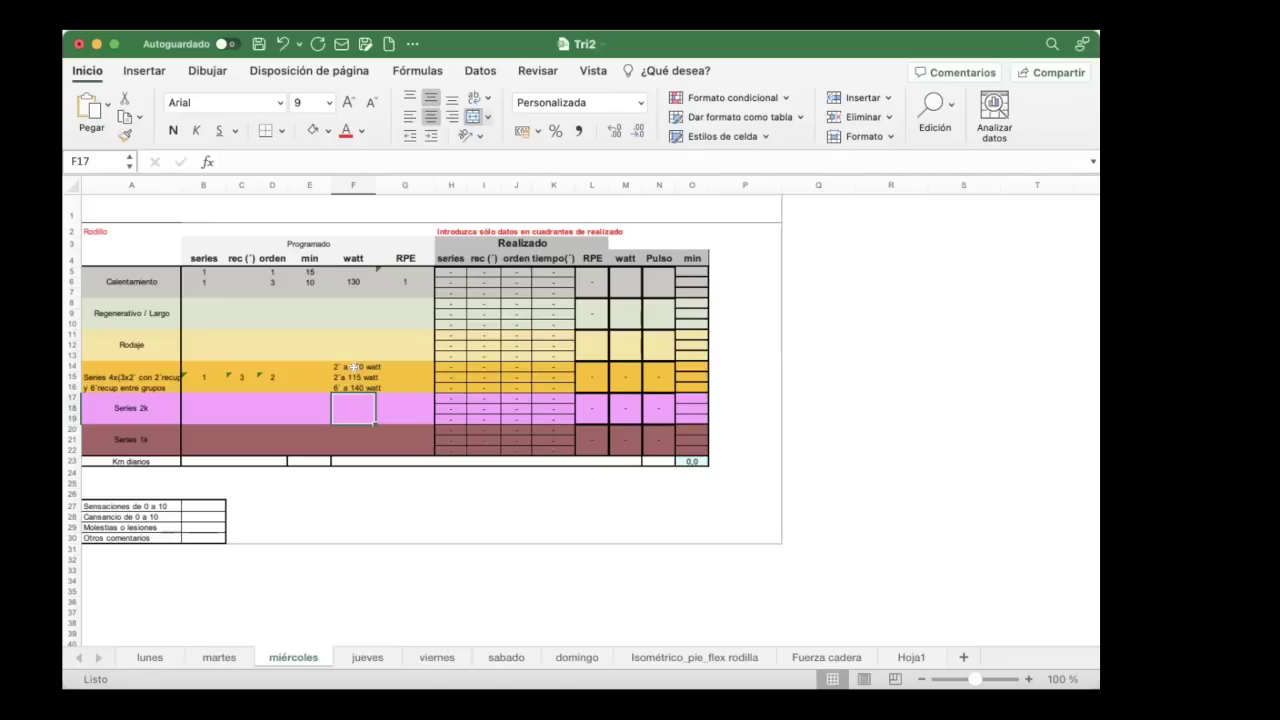
left_click(366, 657)
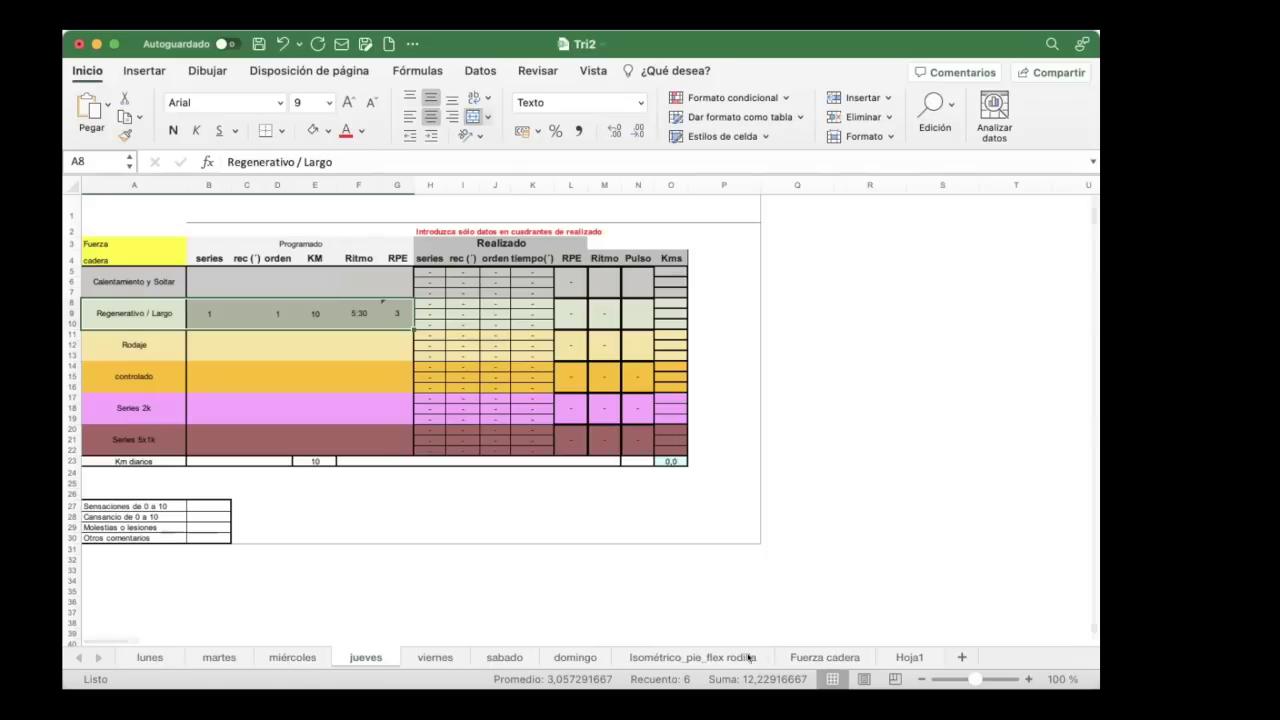
left_click(435, 655)
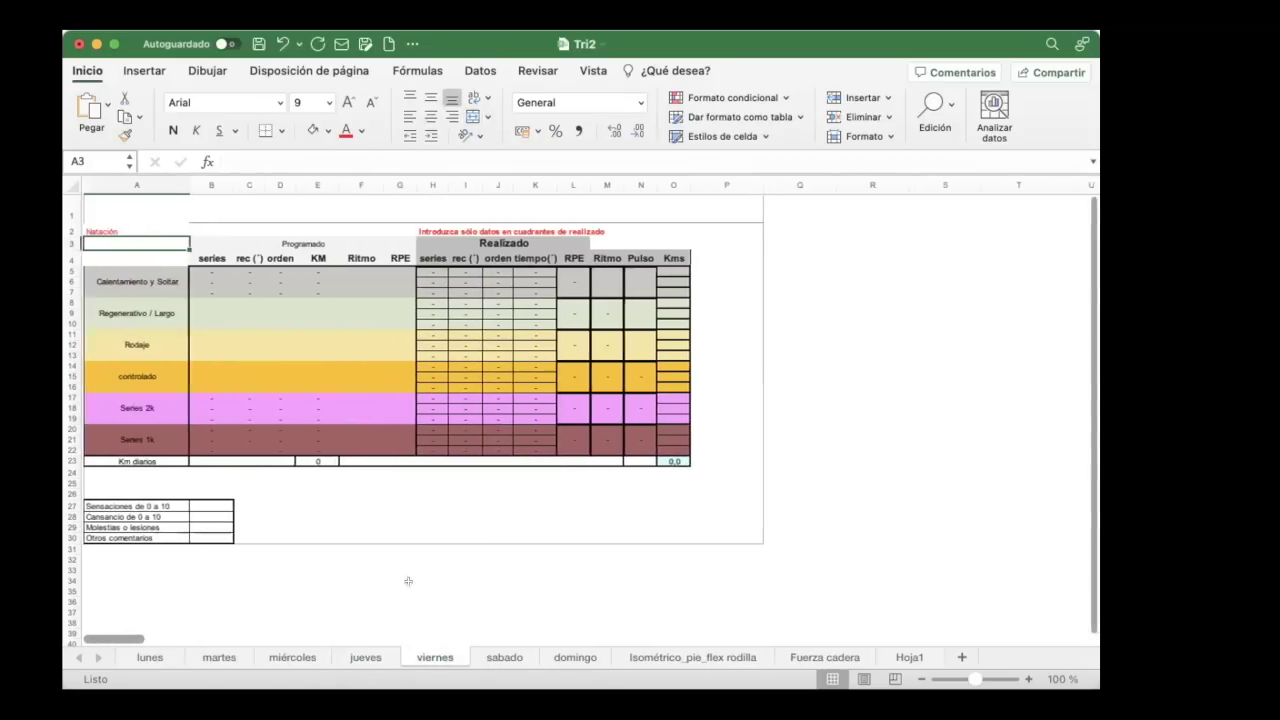
- On the sabado sheet, change the programmed volume header in E4 to "min" and open the domingo sheet
left_click(505, 656)
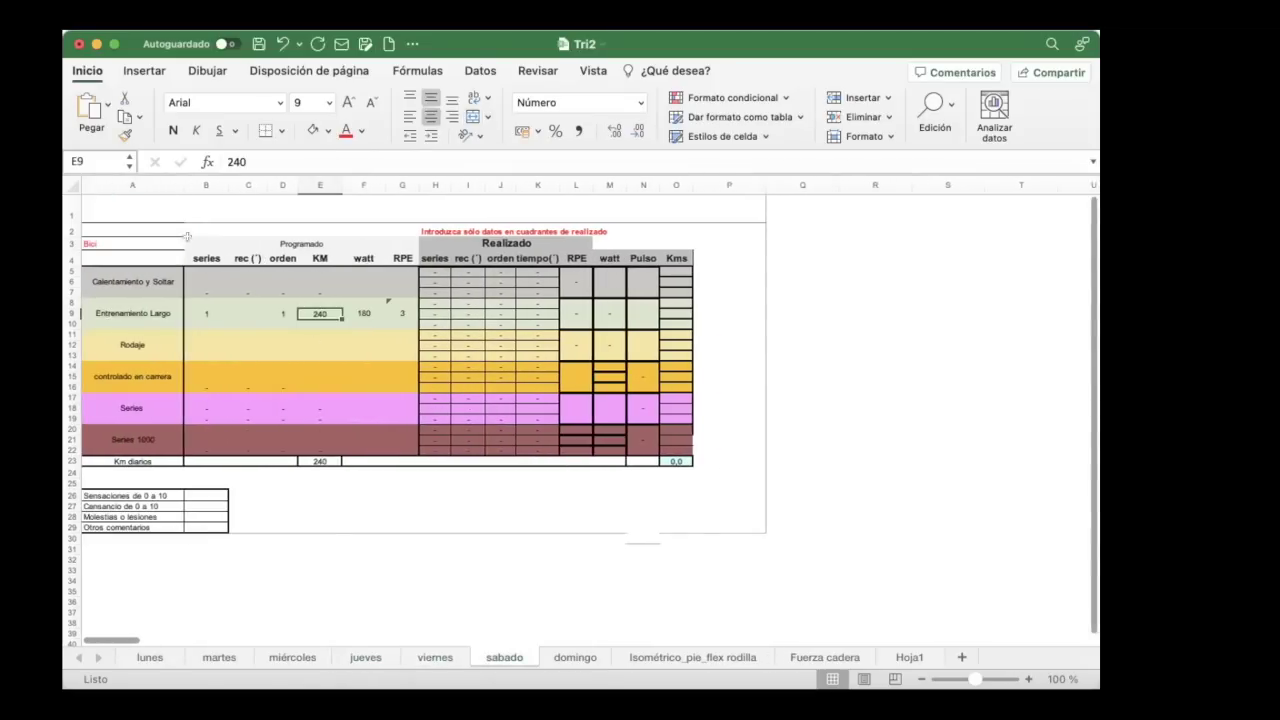
left_click(316, 257)
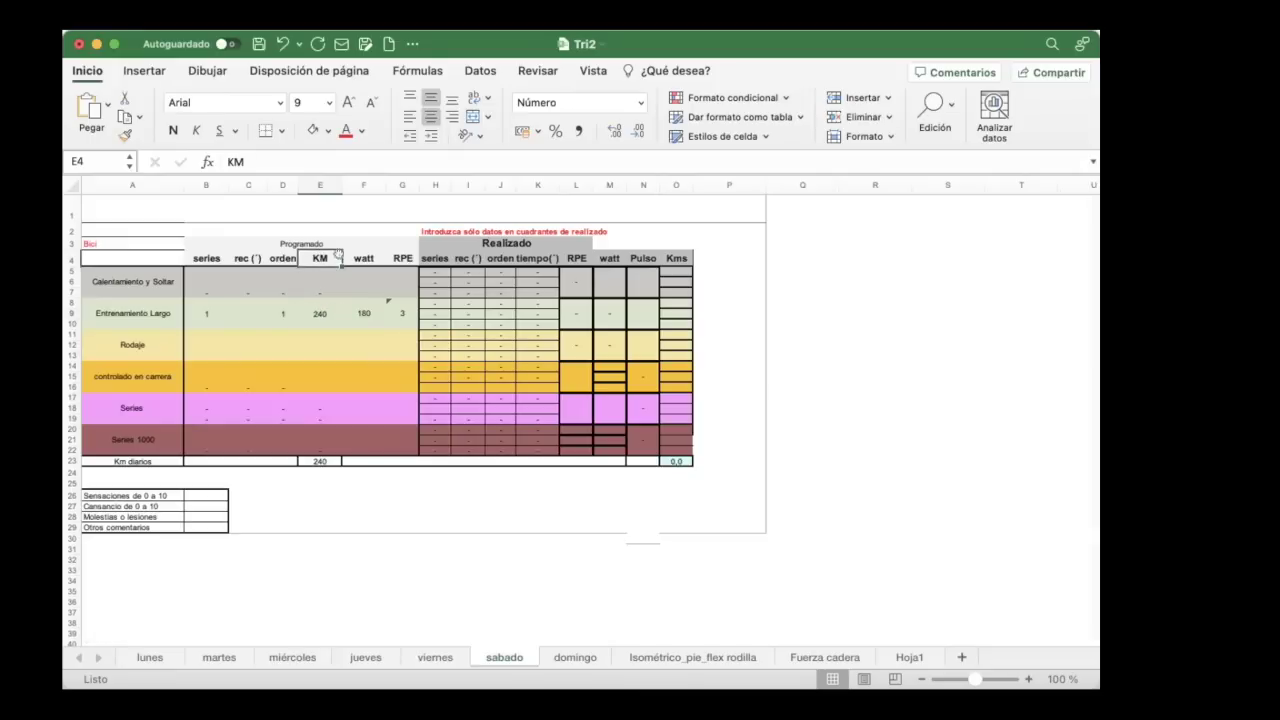
type("min")
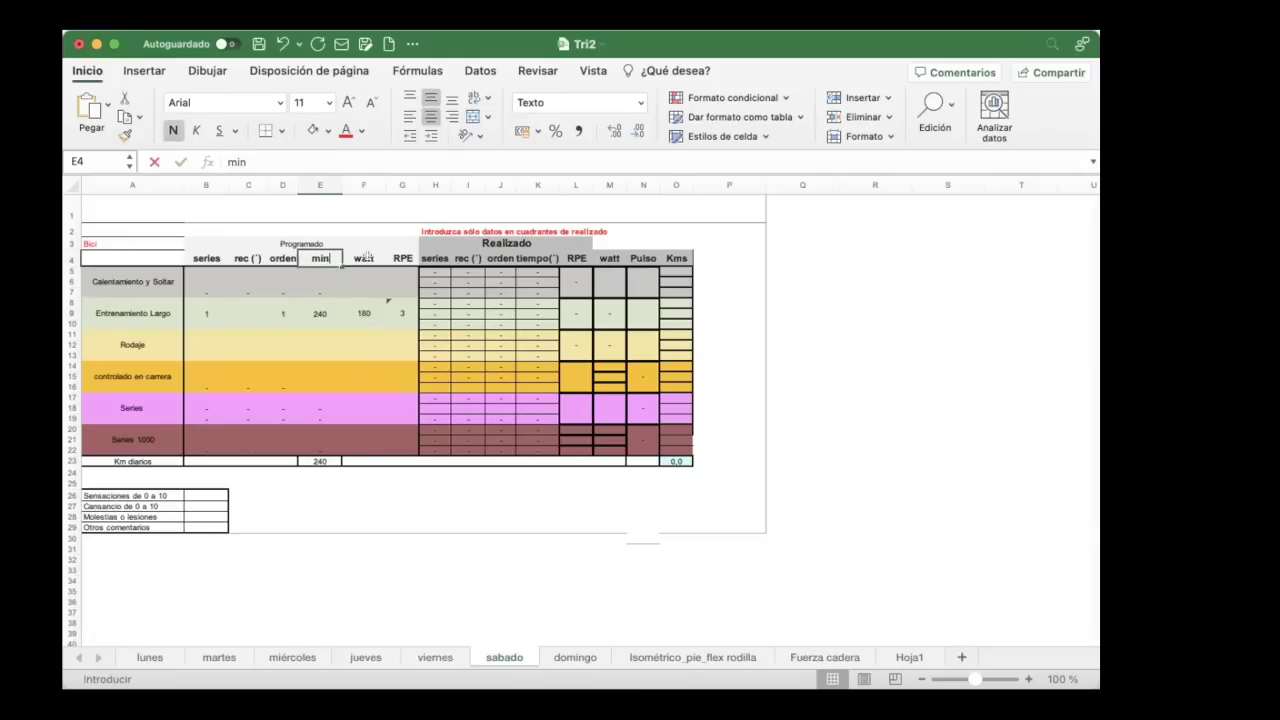
left_click(314, 303)
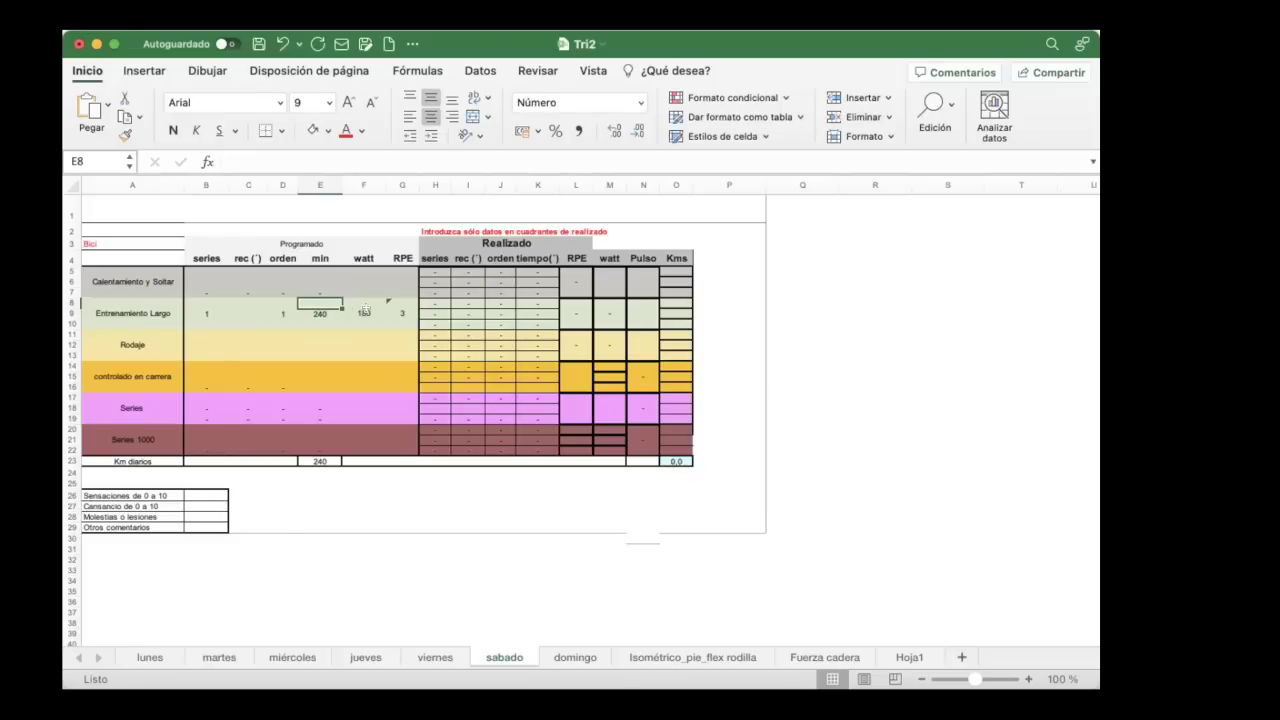
left_click(575, 657)
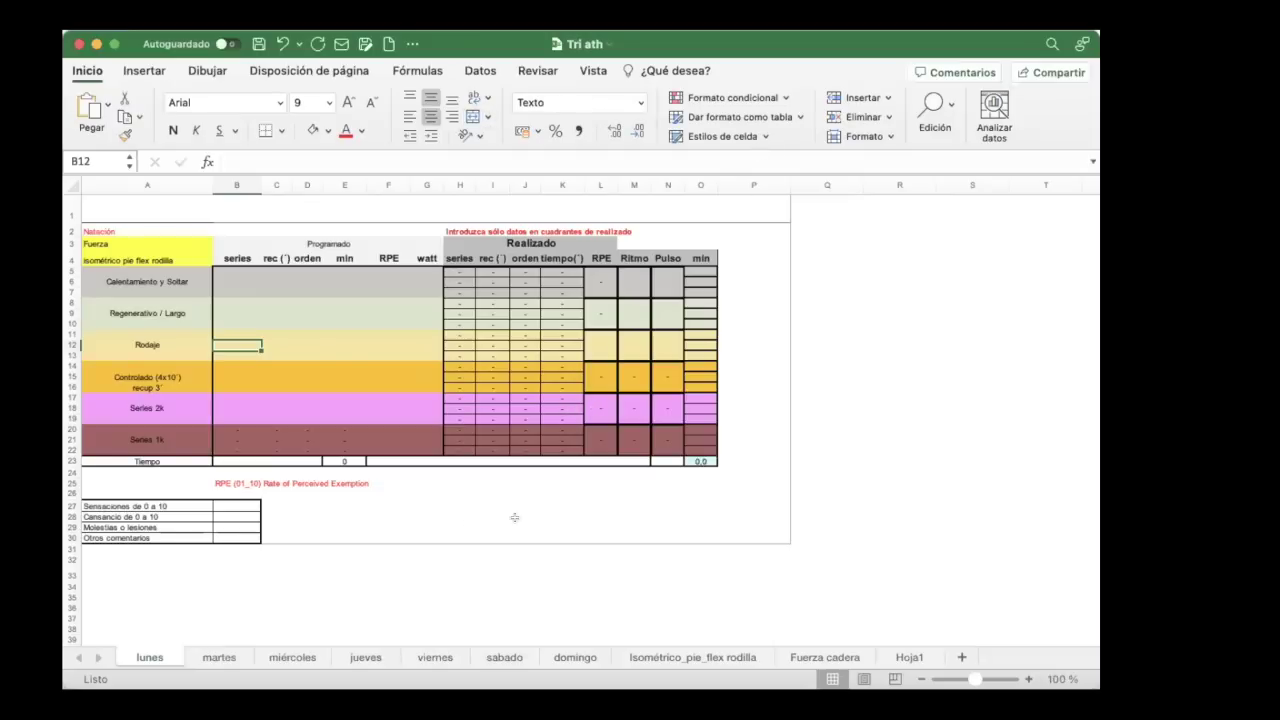
- Review the programmed sessions on the martes, miércoles and jueves sheets of the Tri ath workbook
left_click(219, 657)
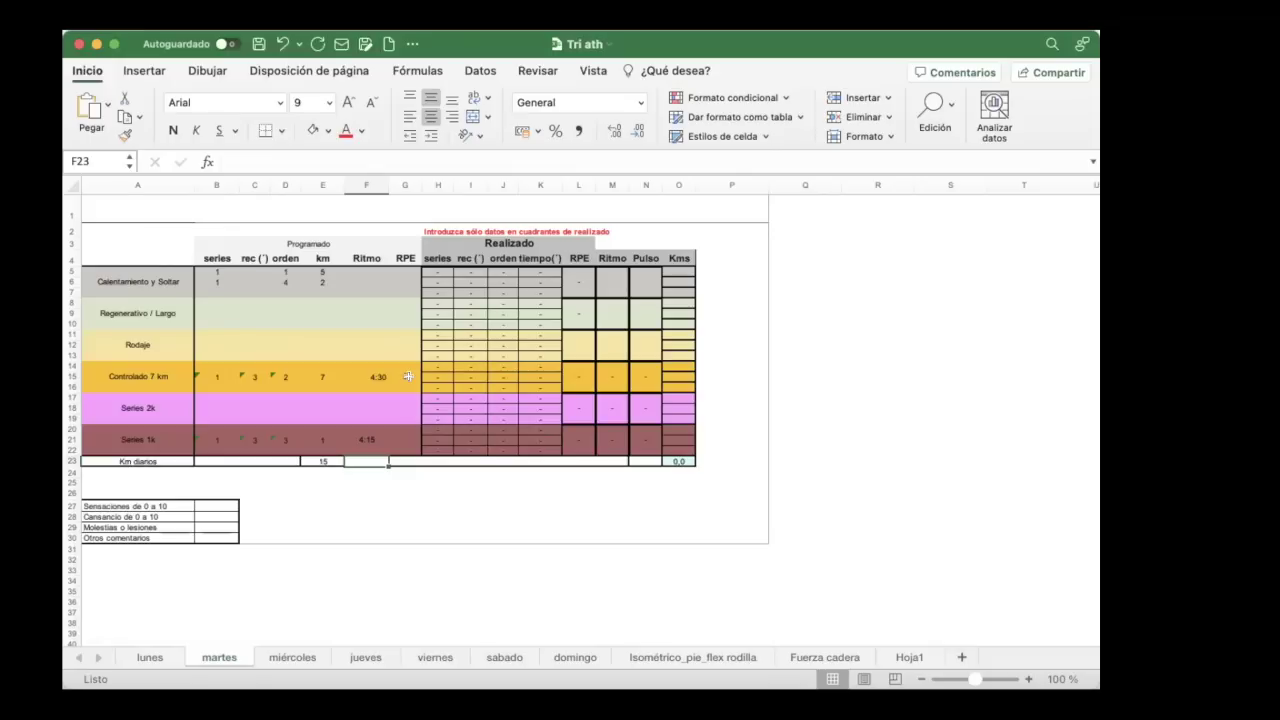
left_click(293, 658)
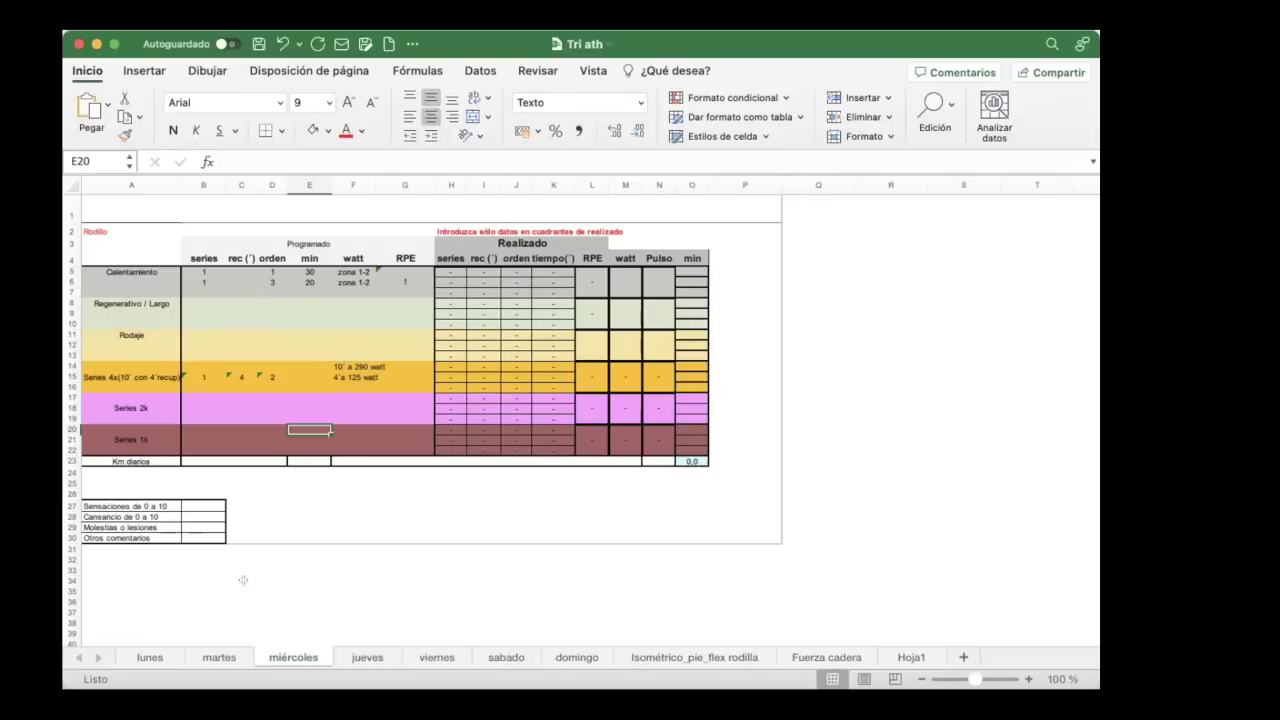
left_click(222, 657)
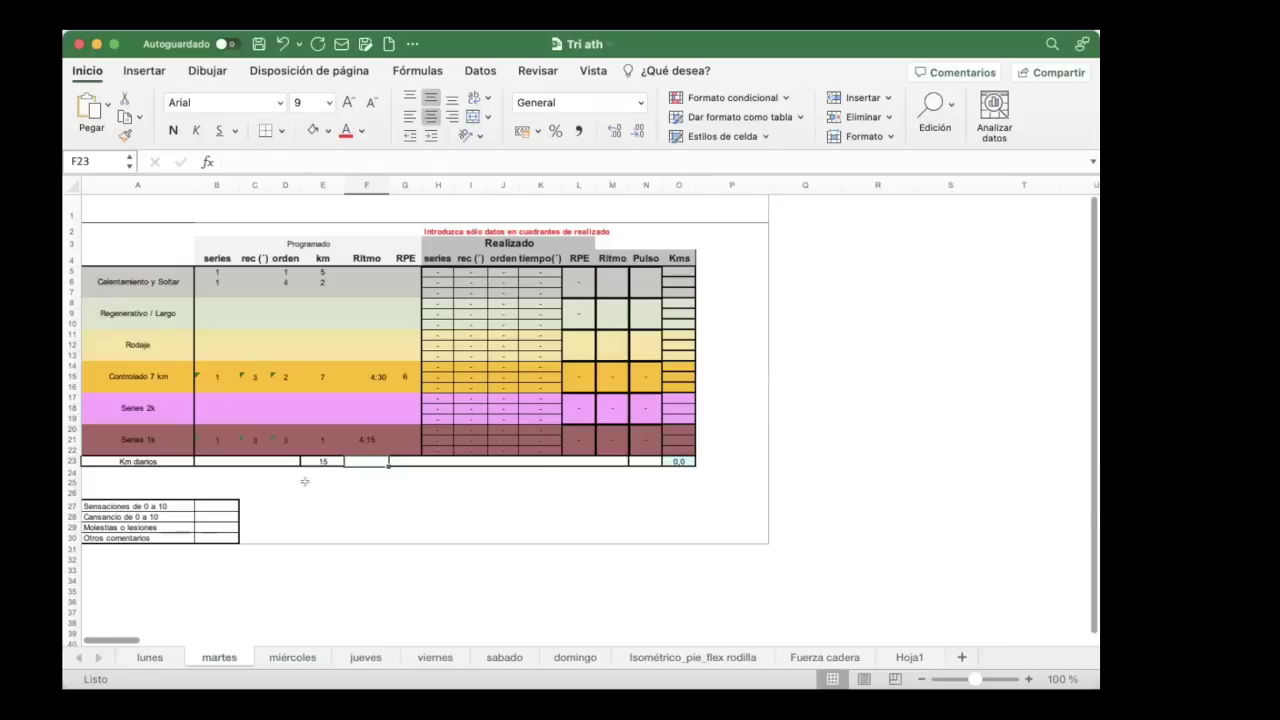
left_click(366, 657)
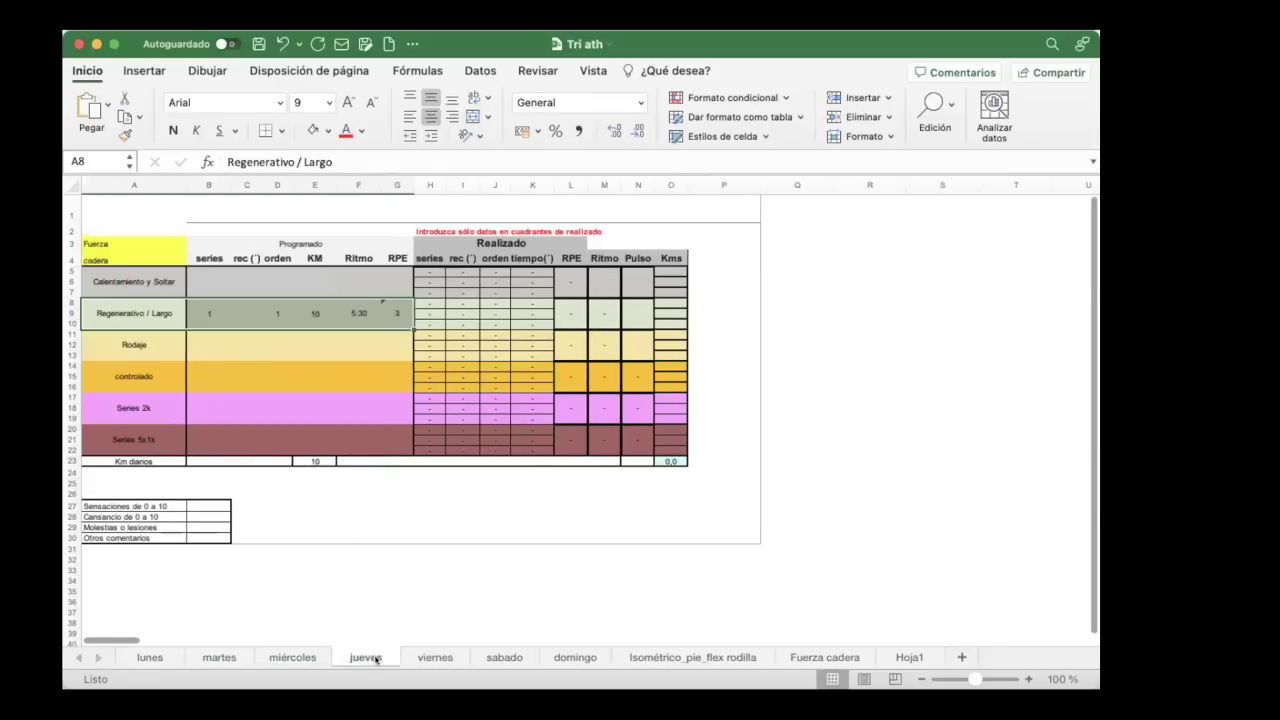
- In the Tri ath workbook, set header E4 of the sabado sheet to "min" and bring up the domingo sheet
left_click(510, 657)
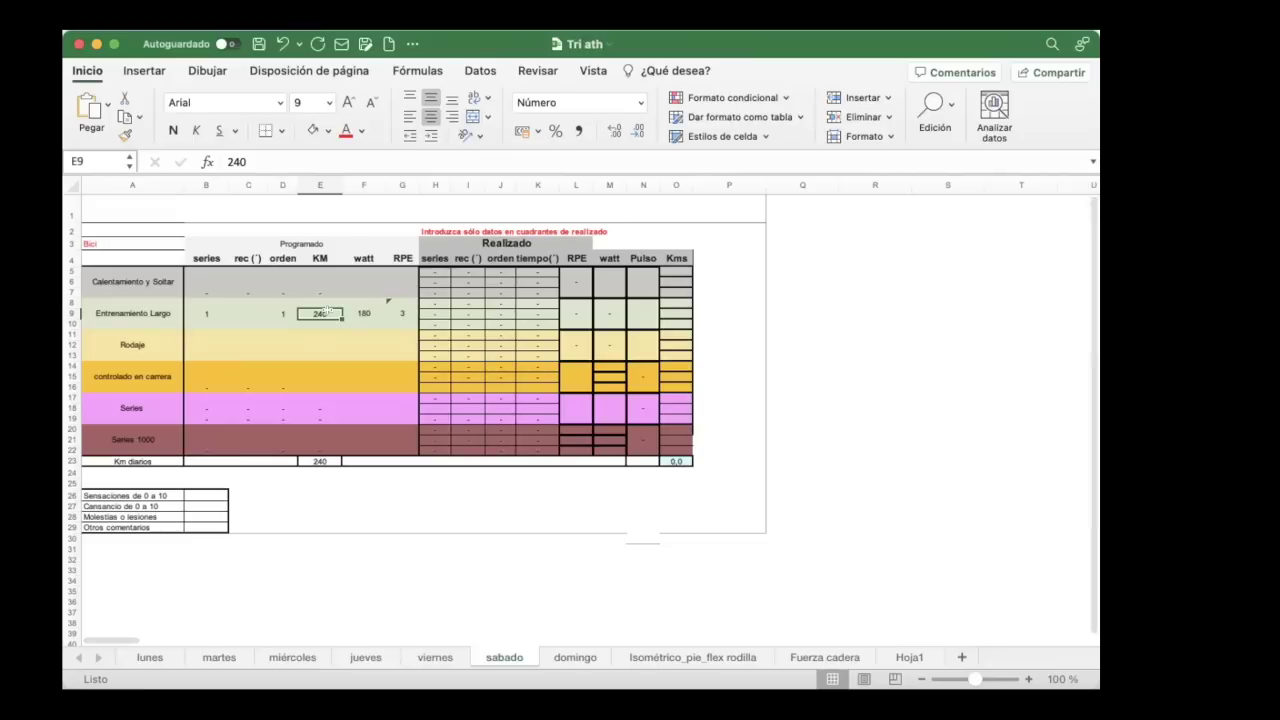
left_click(316, 260)
type("minb")
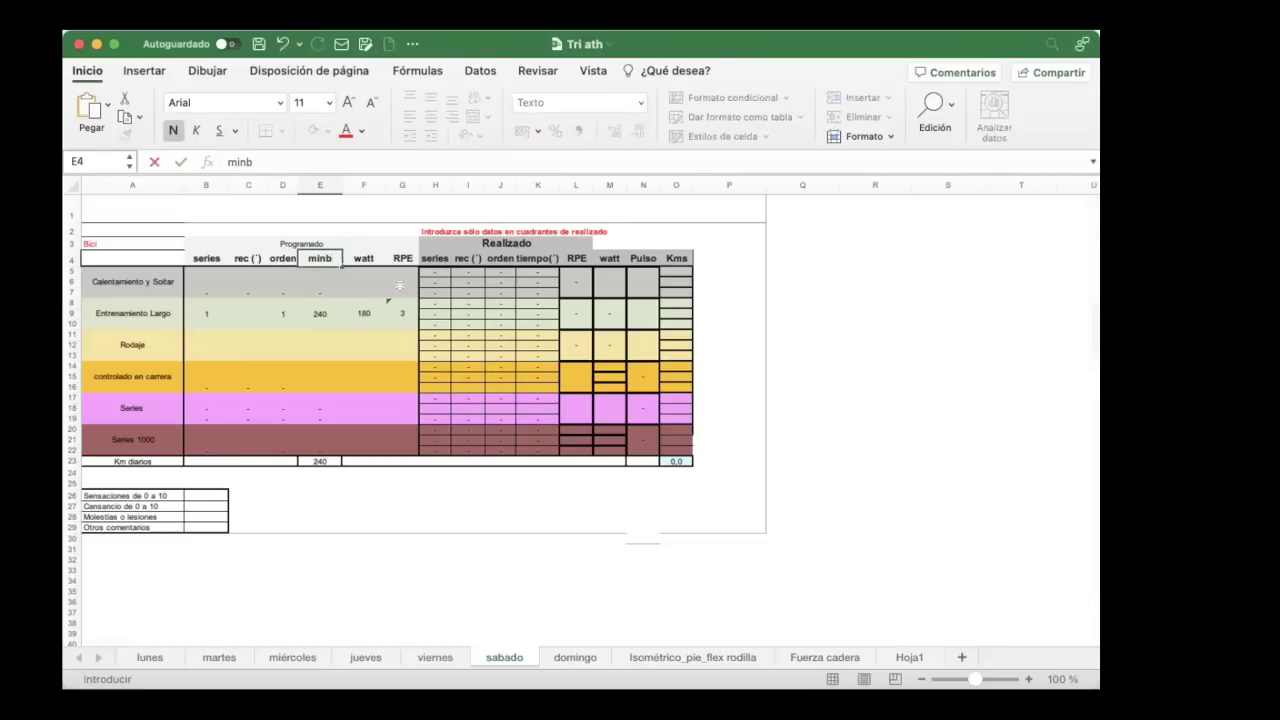
key("Return")
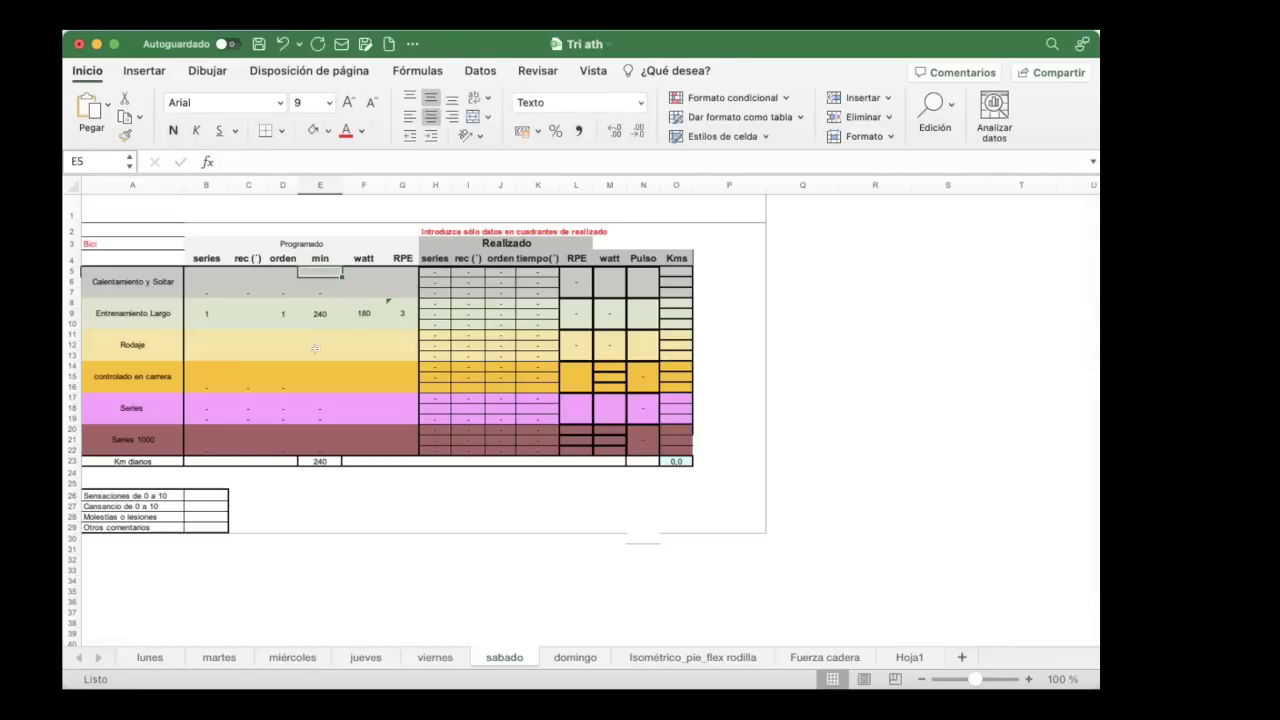
left_click(577, 660)
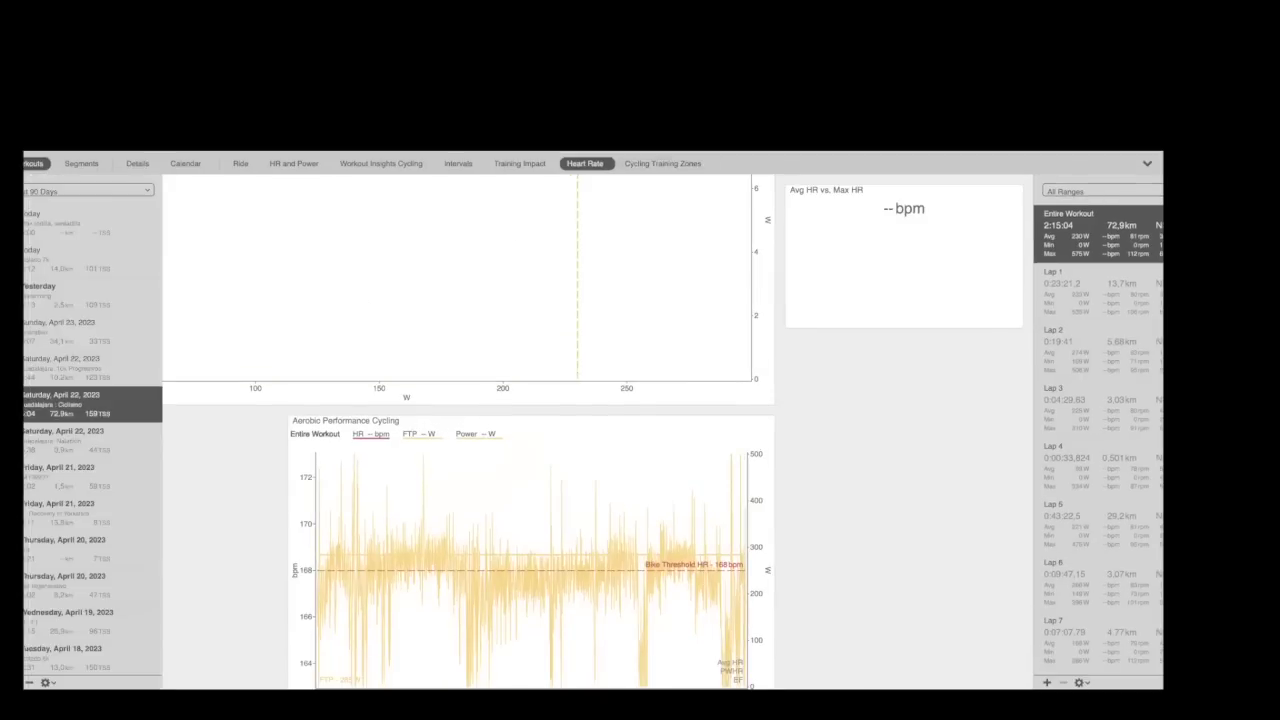
- In the workout analysis software, browse the workout history back to late March and open the 21.3 km run of March 26, 2023
scroll(29, 412, "down", 5)
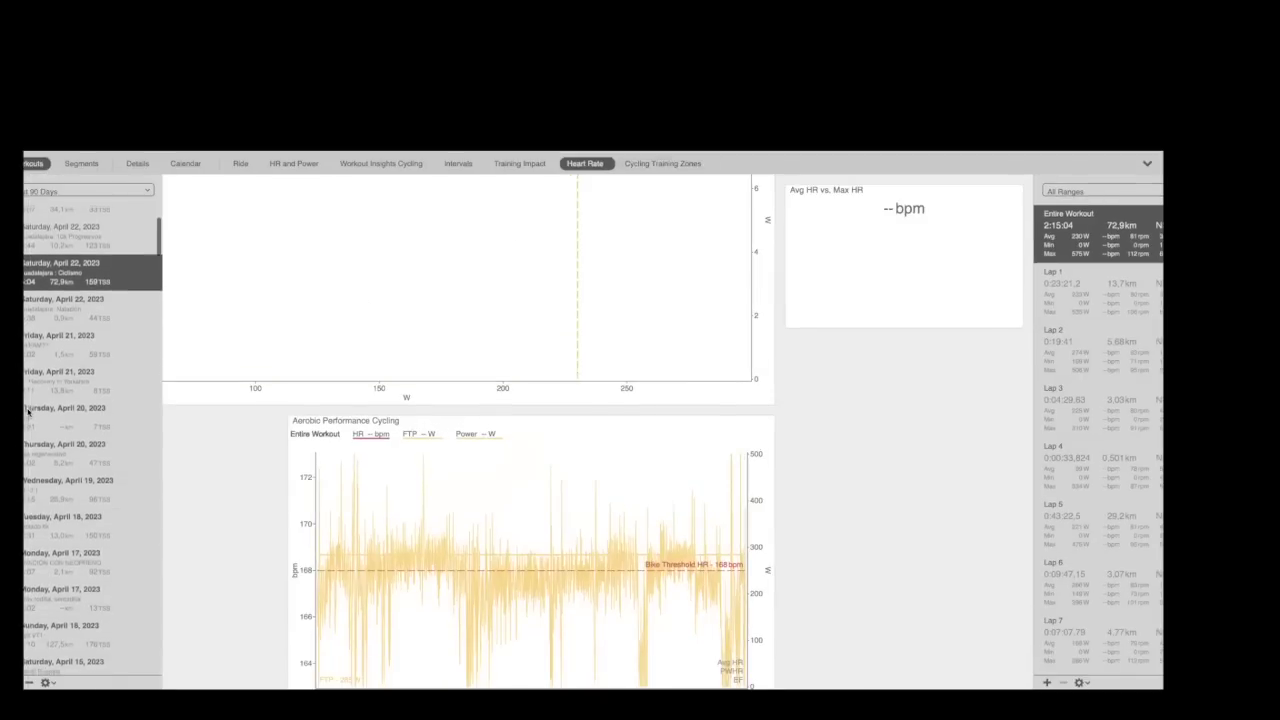
scroll(29, 412, "down", 7)
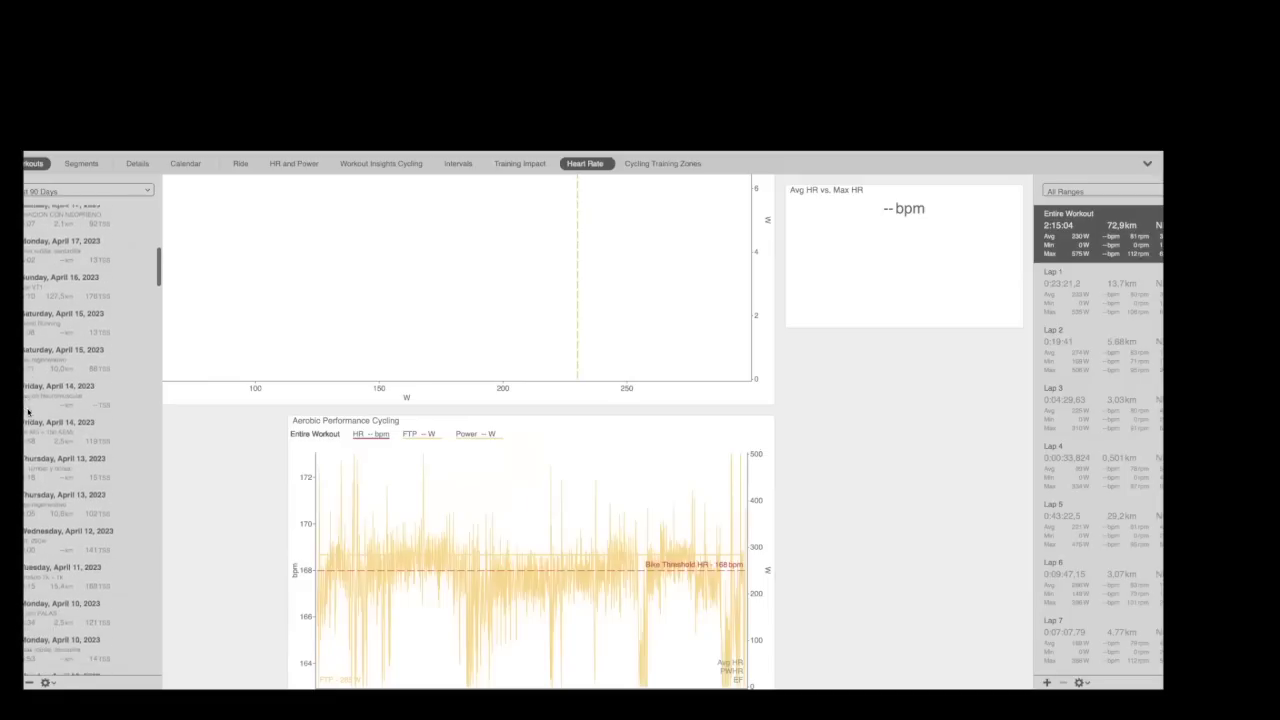
scroll(29, 412, "down", 4)
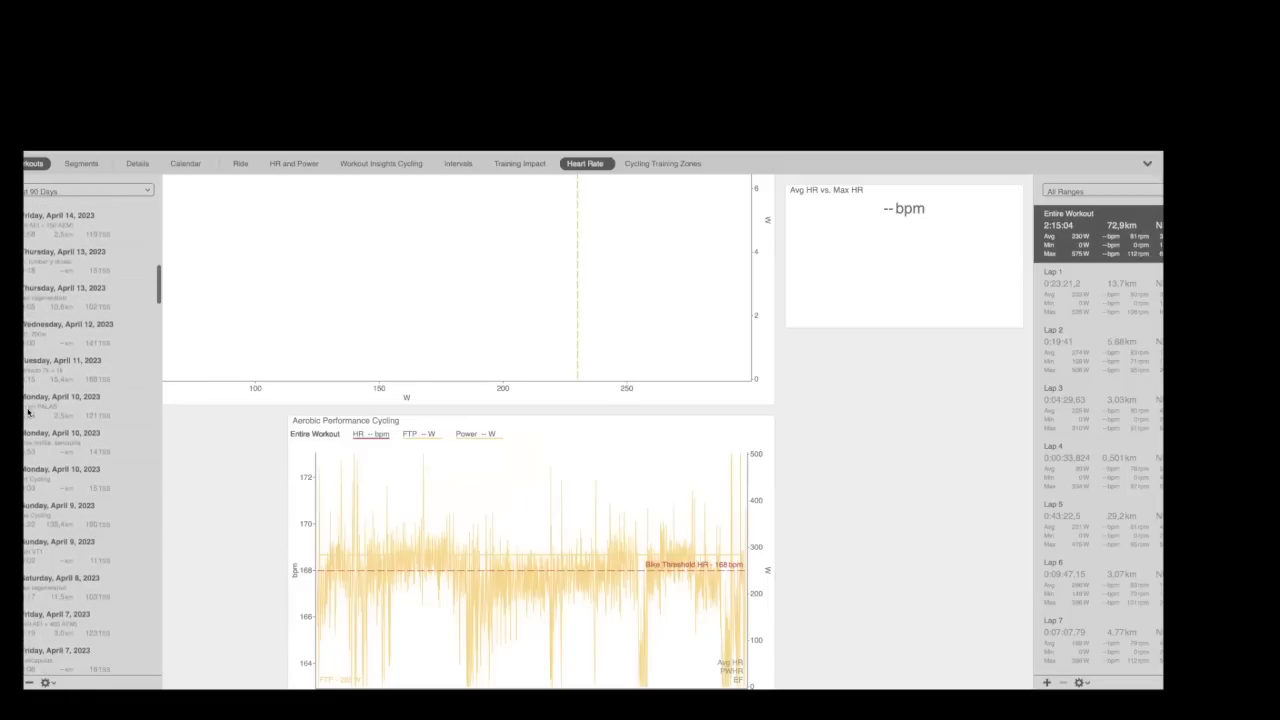
scroll(29, 412, "down", 10)
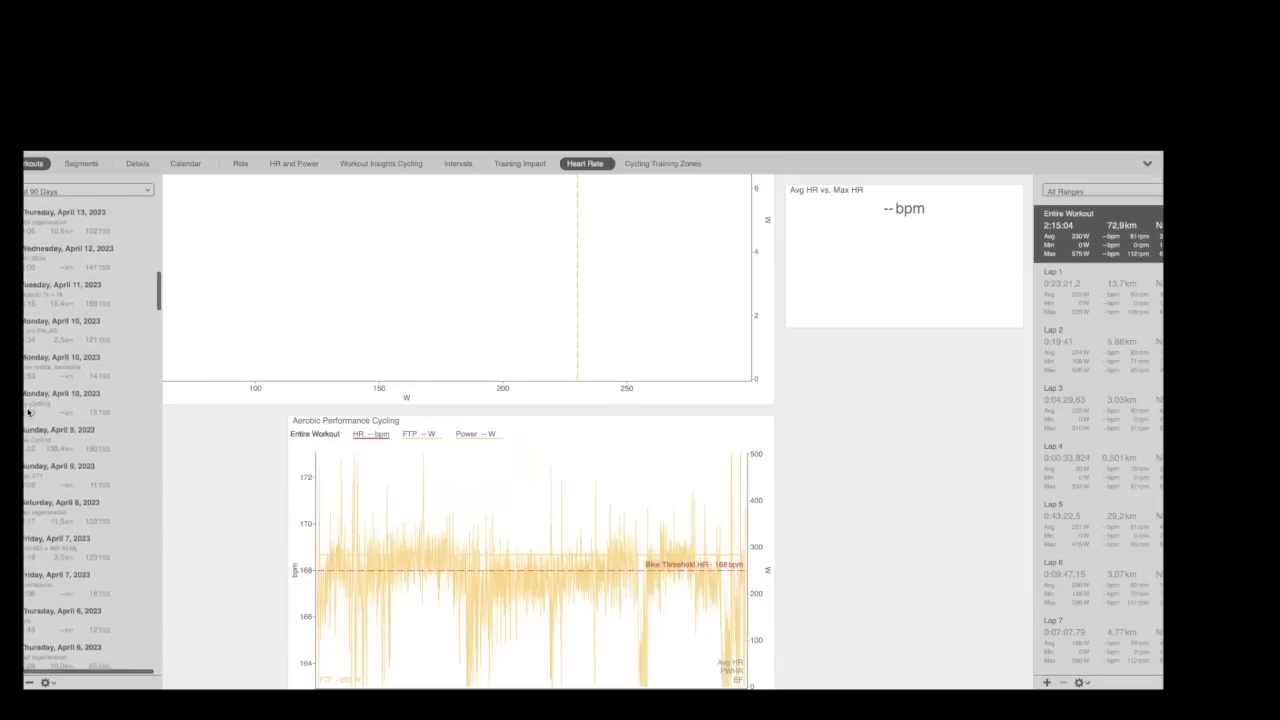
scroll(29, 412, "down", 2)
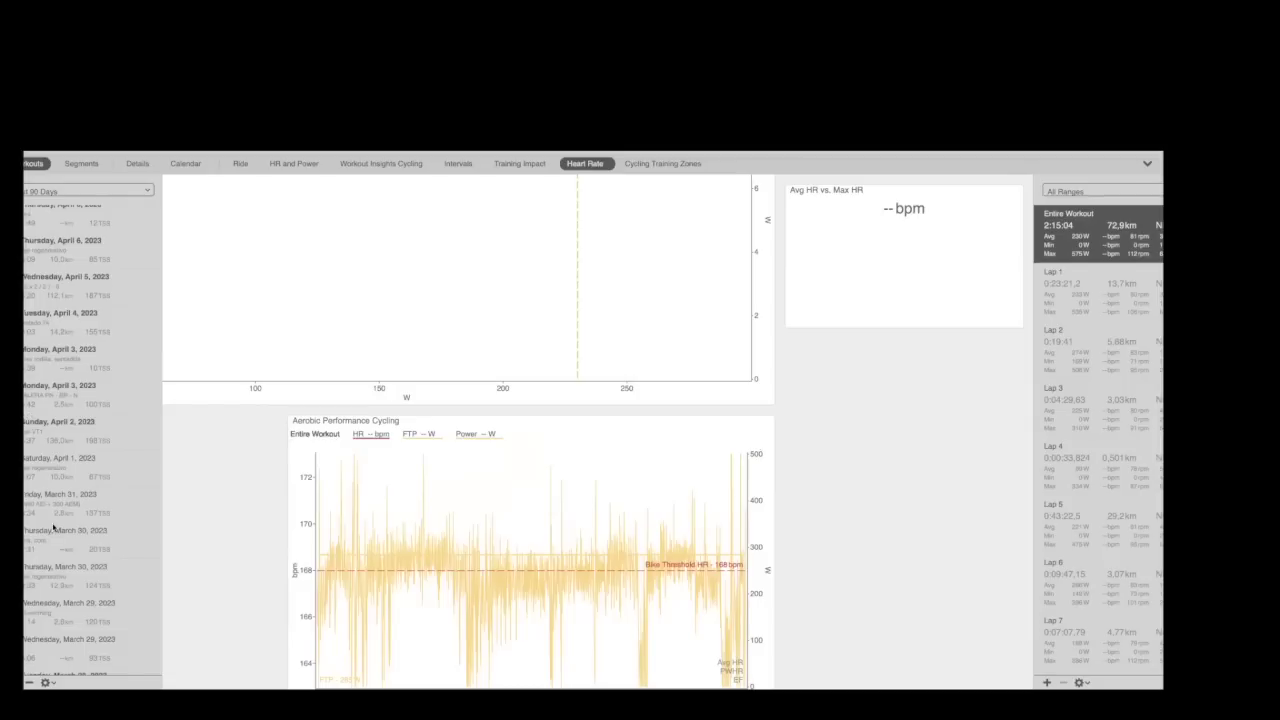
scroll(54, 529, "down", 1)
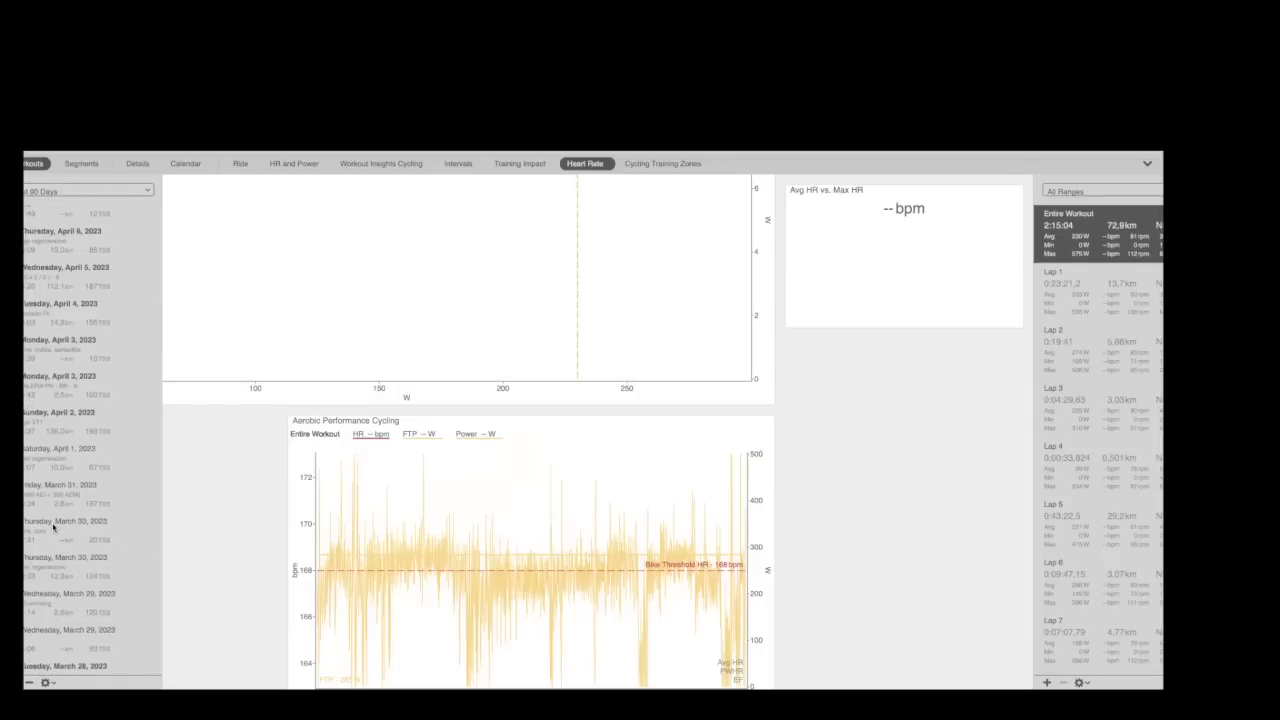
scroll(54, 529, "up", 3)
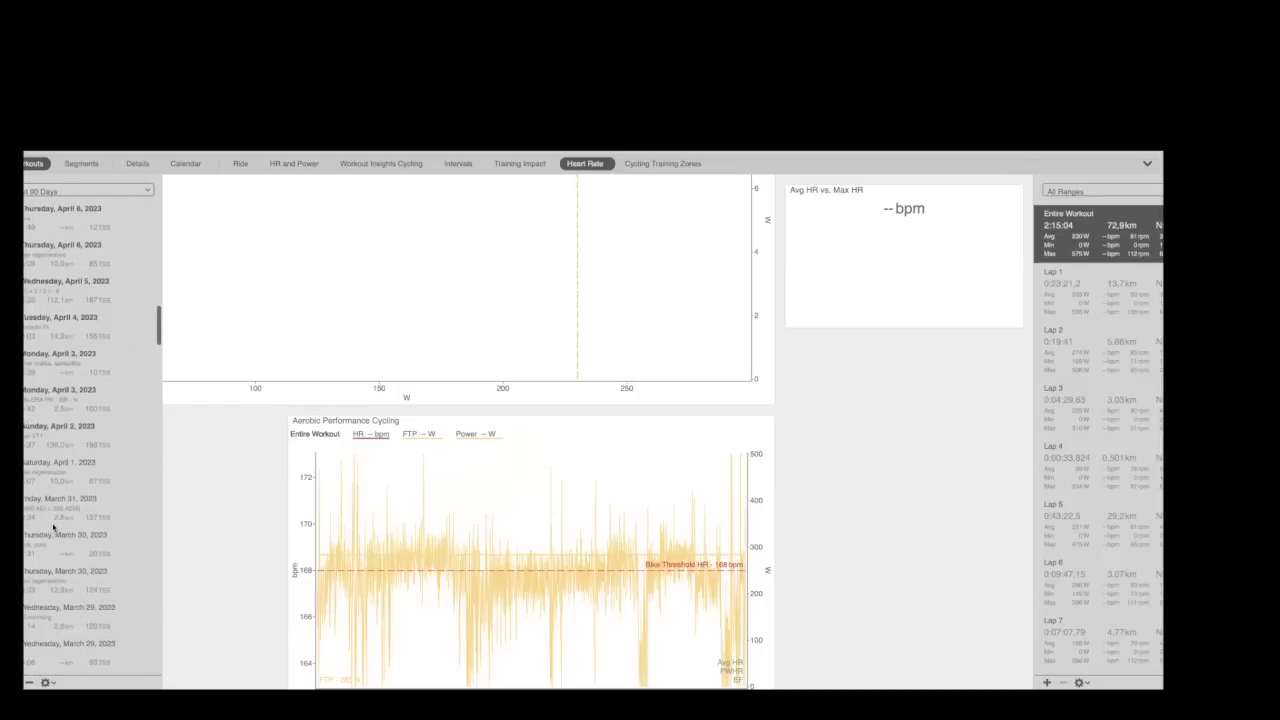
scroll(54, 528, "up", 1)
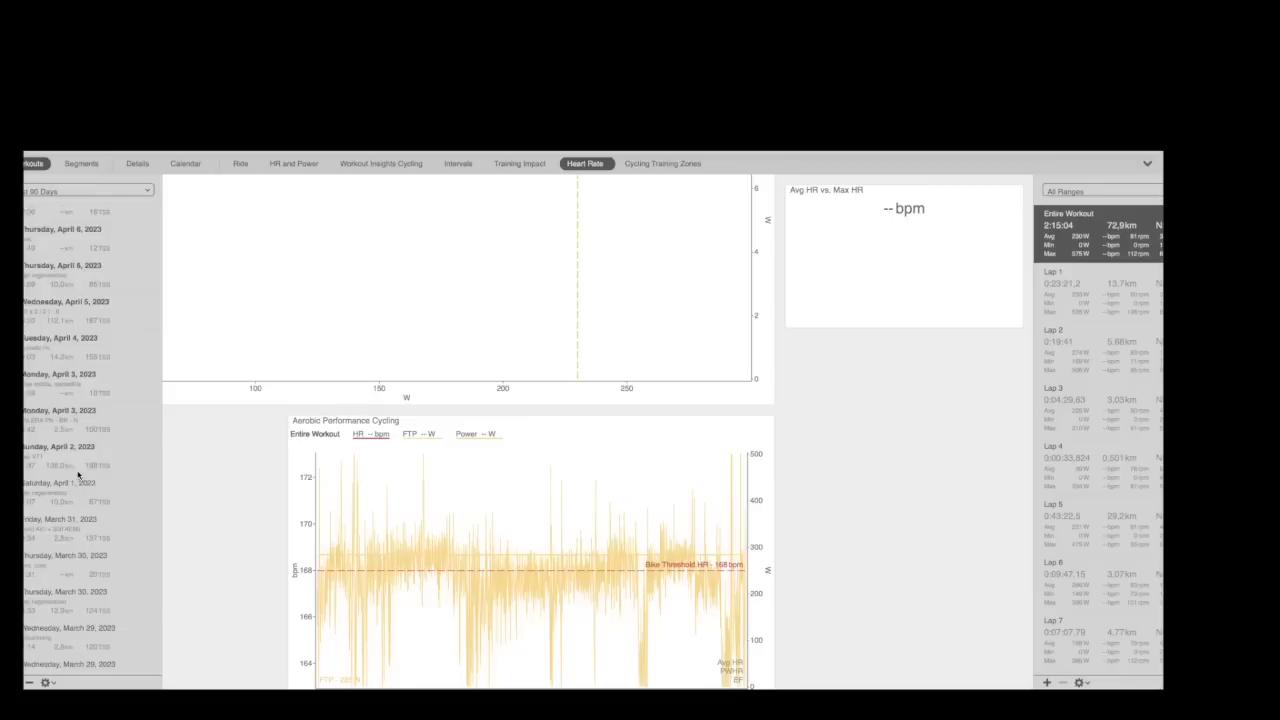
scroll(78, 475, "down", 10)
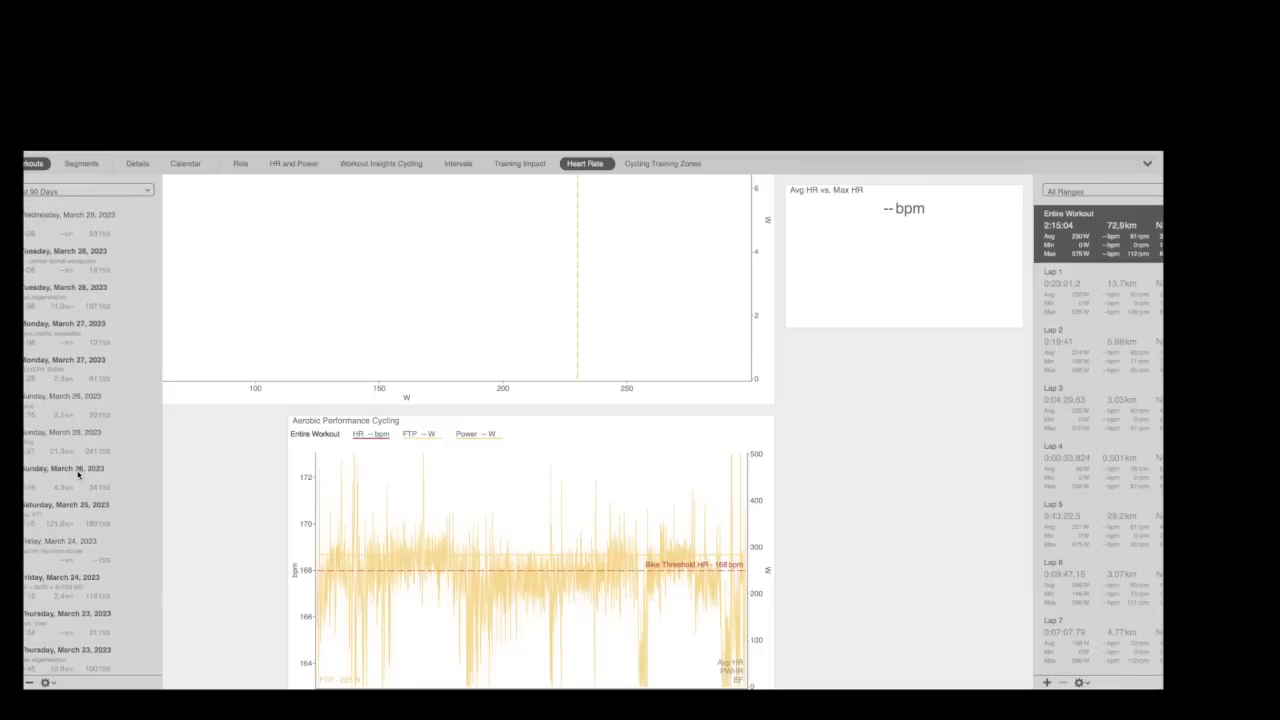
scroll(78, 475, "down", 4)
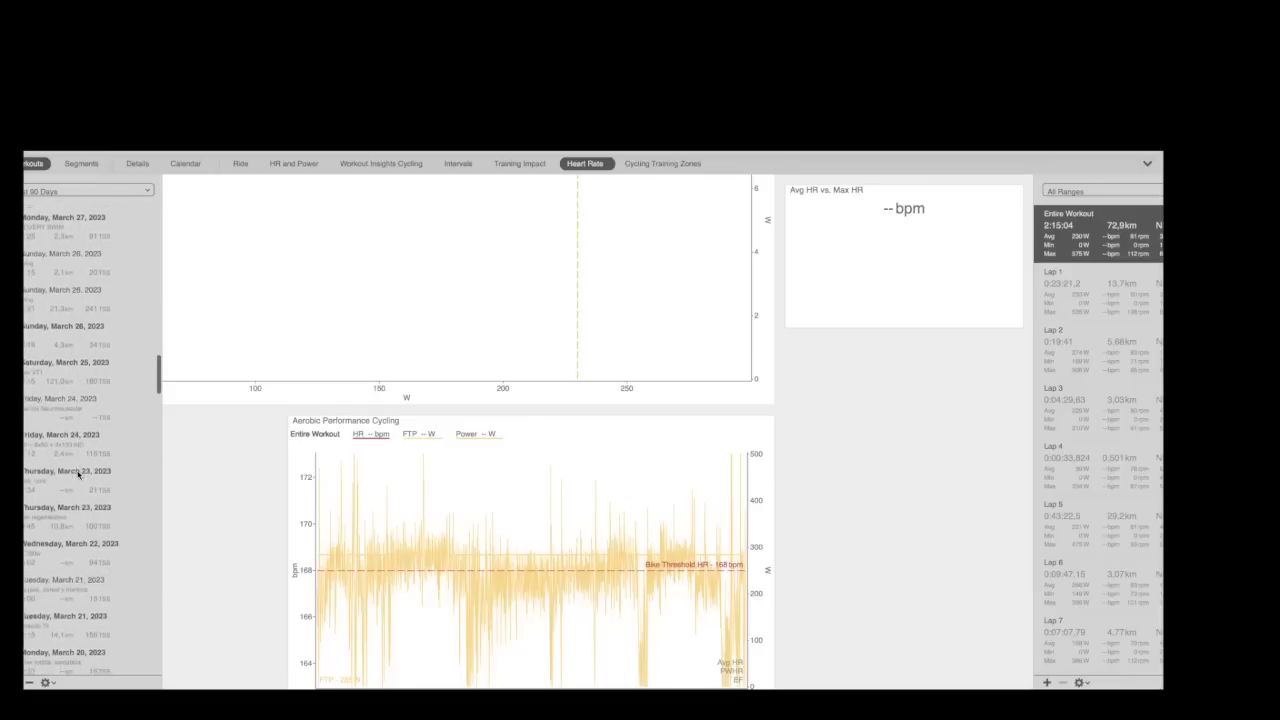
scroll(78, 475, "up", 2)
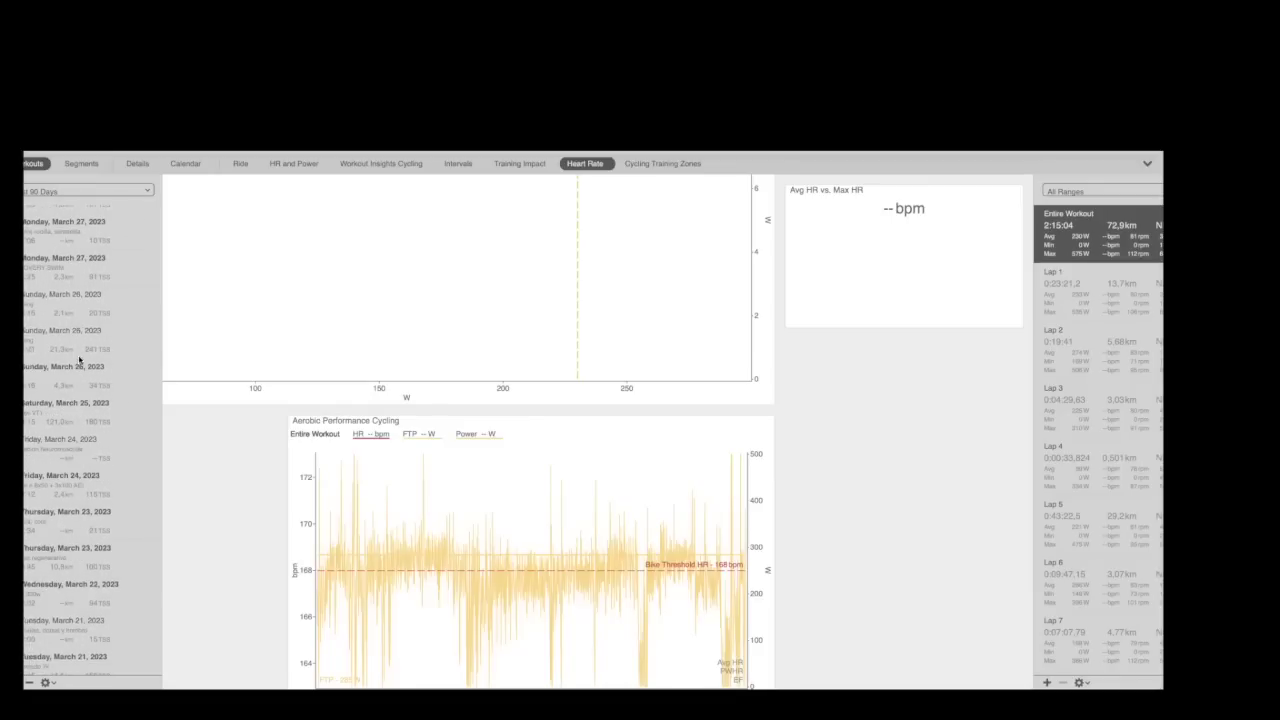
left_click(80, 345)
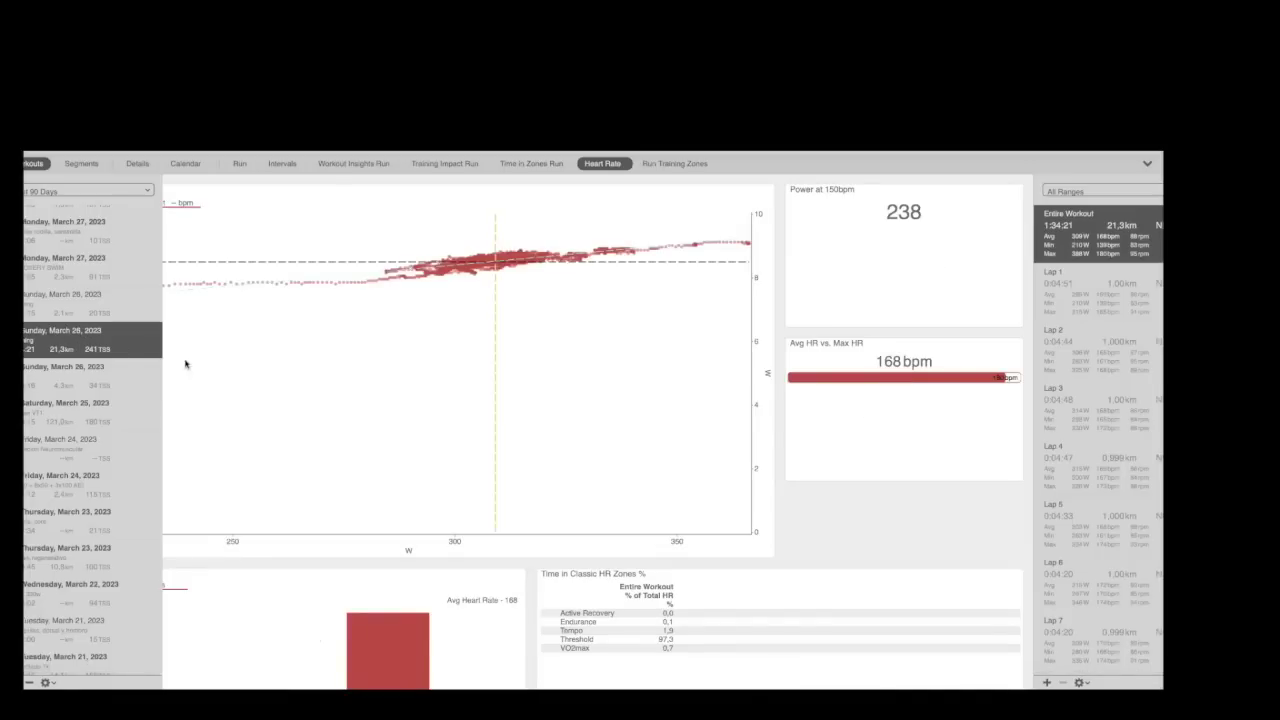
- Examine the run's lap data, time in heart rate zones, heart rate distribution and aerobic performance charts
mouse_move(1046, 422)
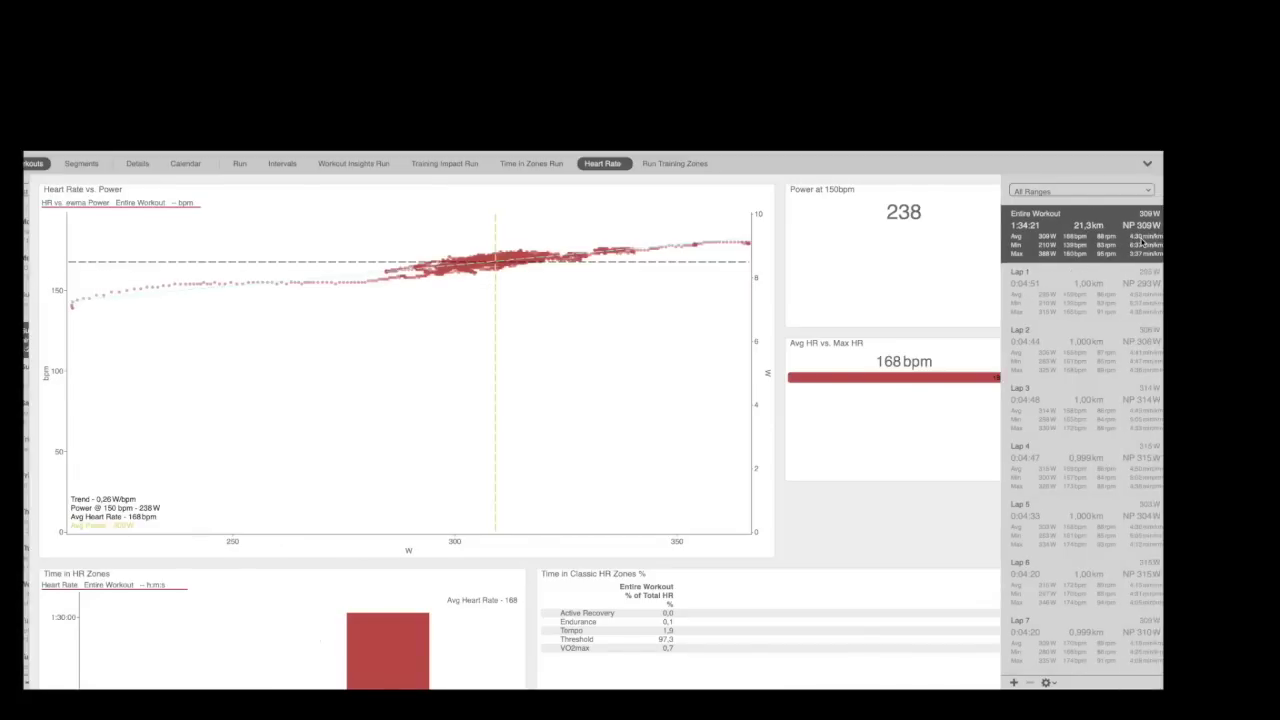
scroll(750, 585, "down", 5)
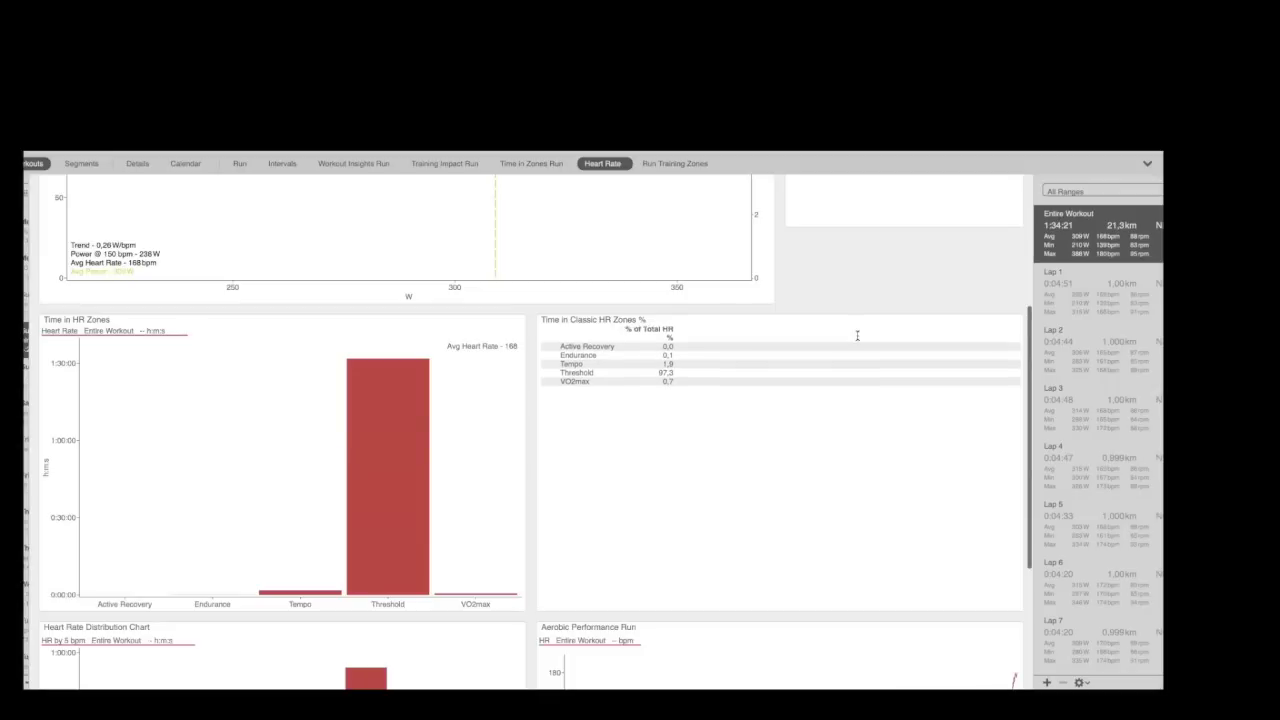
scroll(752, 587, "down", 5)
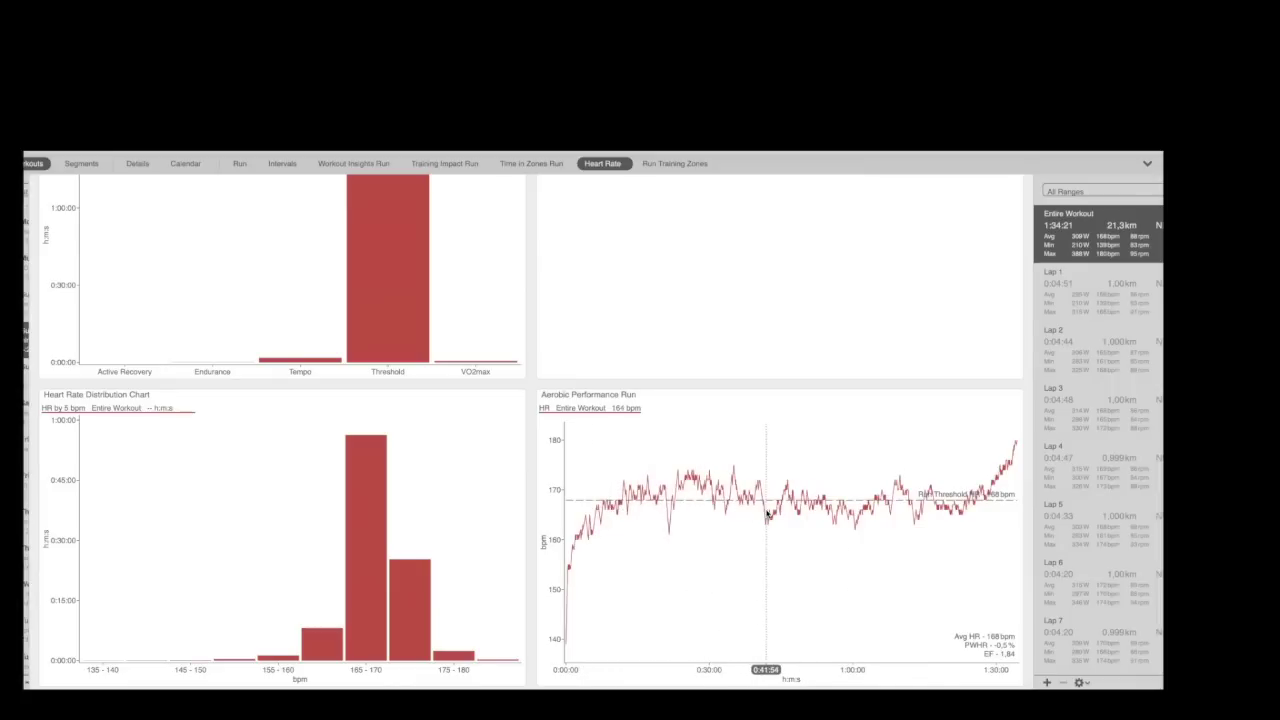
scroll(767, 514, "up", 1)
mouse_move(1053, 302)
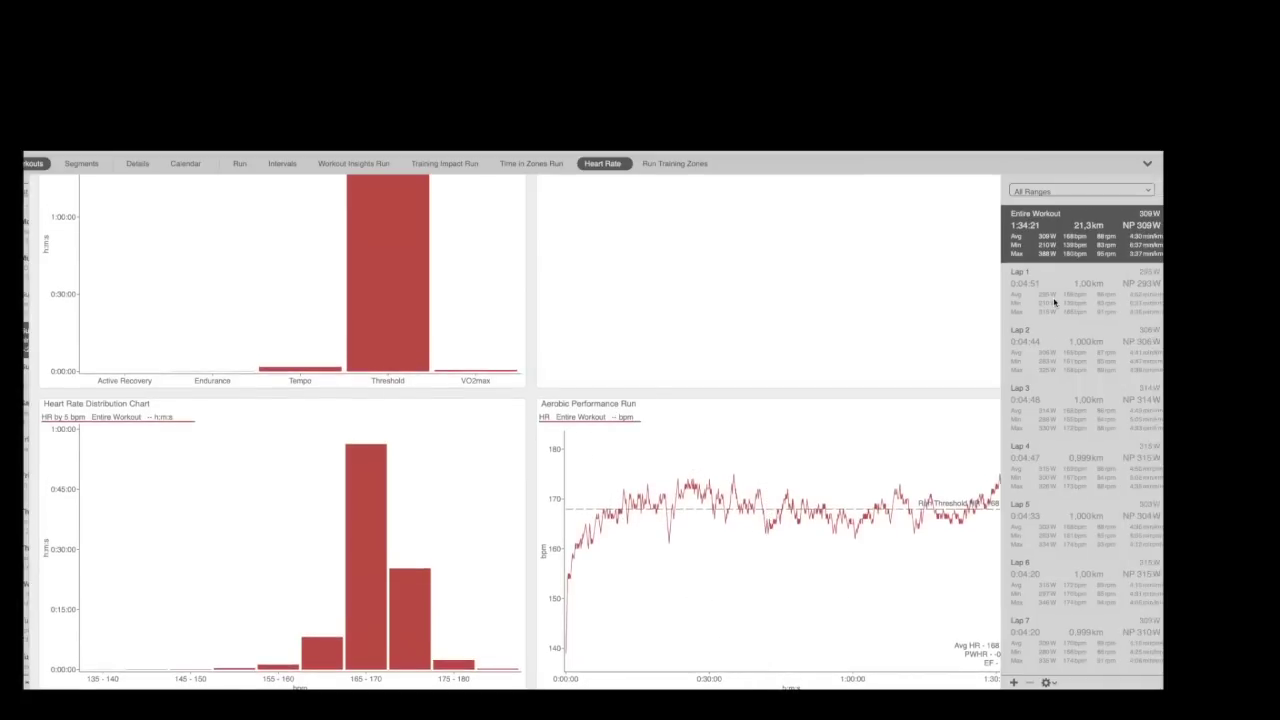